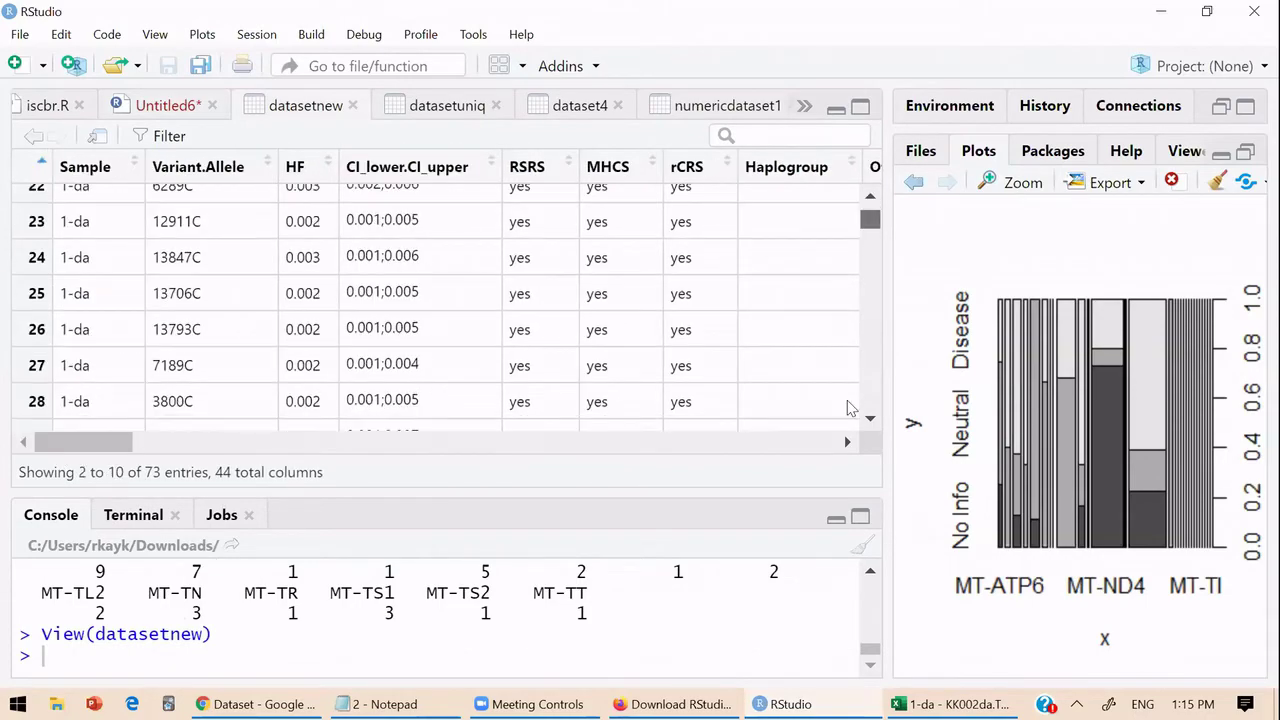
Look through the datasetnew rows and check the values in the PolyPhen.2.HumDiv.pred column
{"action": "left_click_drag", "start_coordinate": [908, 233], "coordinate": [868, 205]}
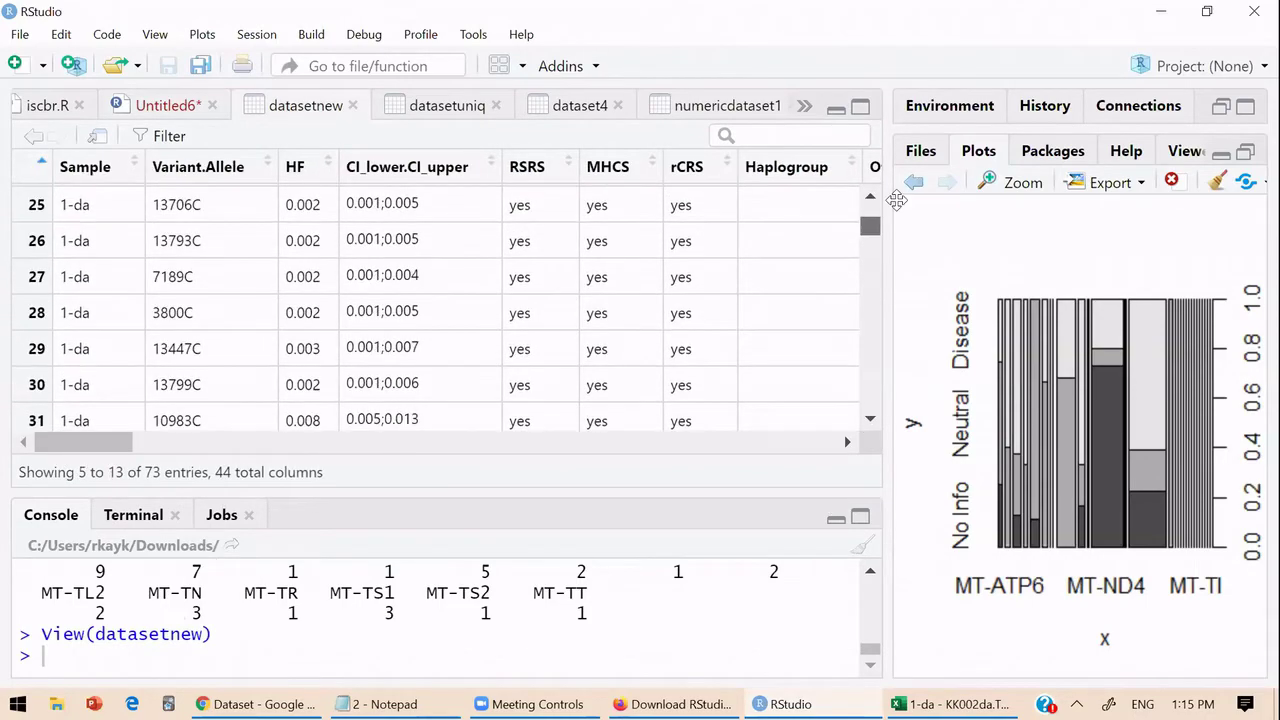
{"action": "left_click_drag", "start_coordinate": [60, 440], "coordinate": [297, 437]}
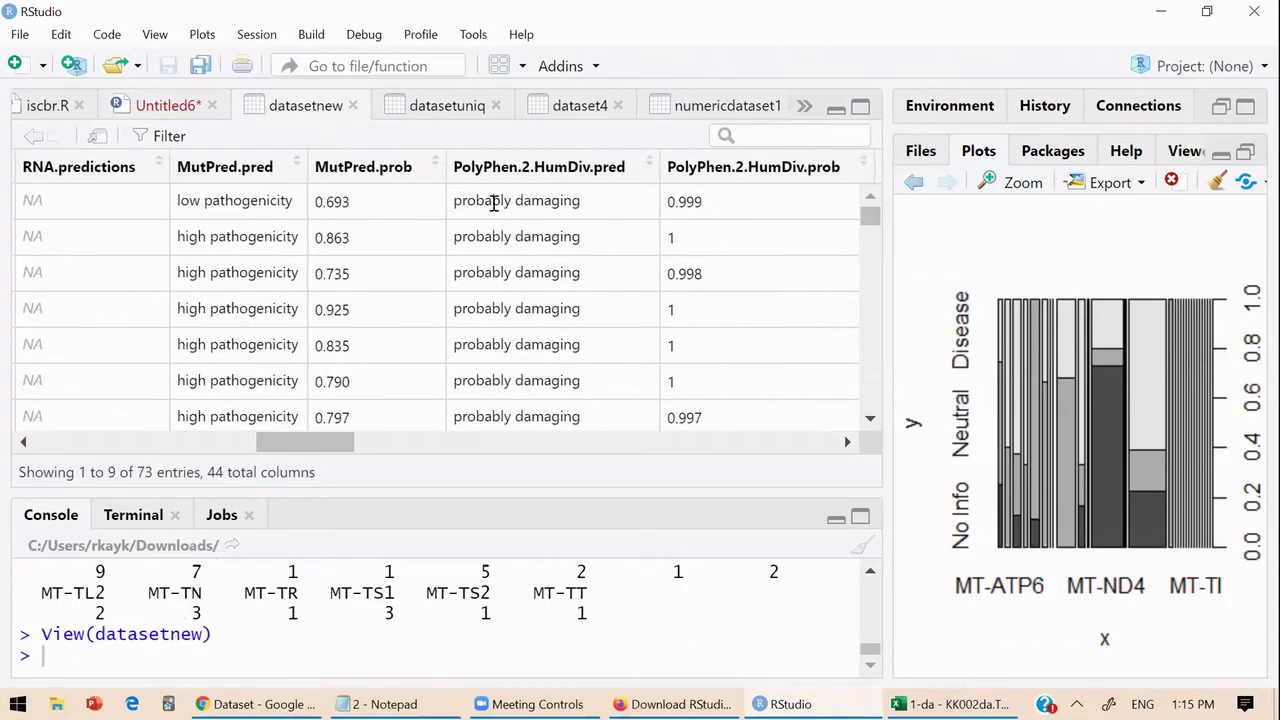
{"action": "scroll", "coordinate": [491, 210], "scroll_direction": "down", "scroll_amount": 2}
{"action": "scroll", "coordinate": [494, 285], "scroll_direction": "down", "scroll_amount": 2}
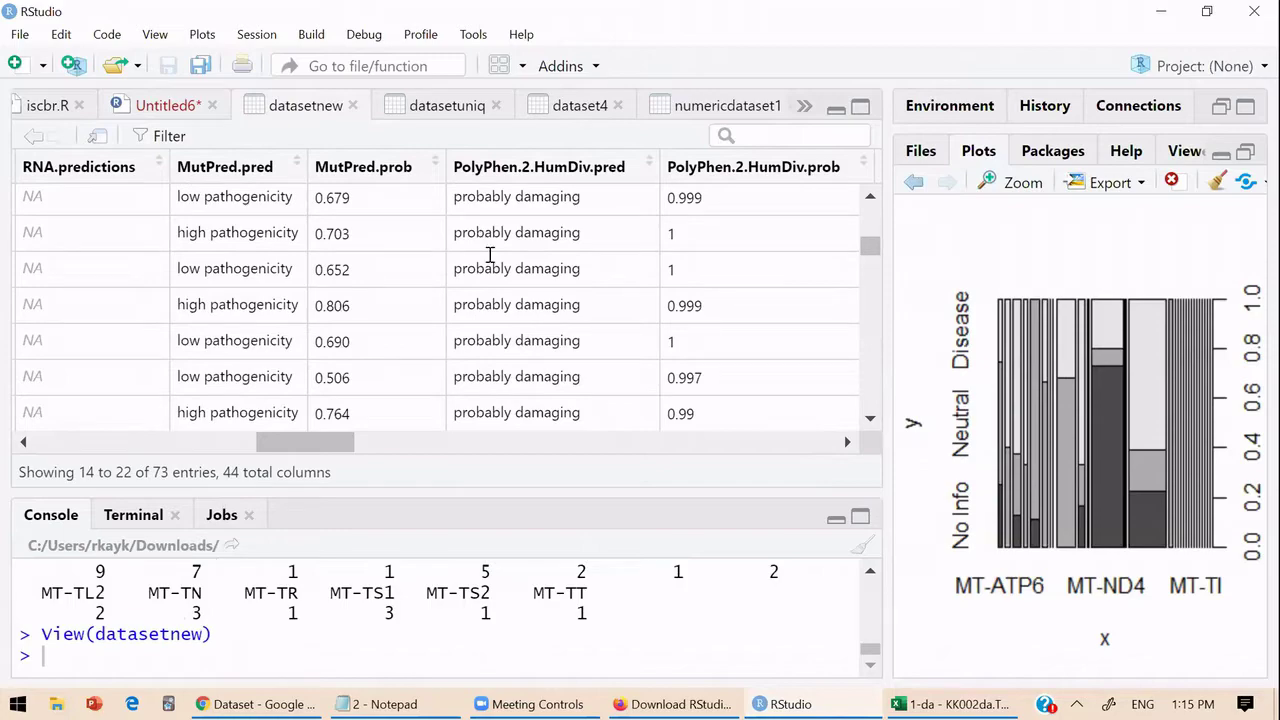
{"action": "scroll", "coordinate": [491, 251], "scroll_direction": "down", "scroll_amount": 2}
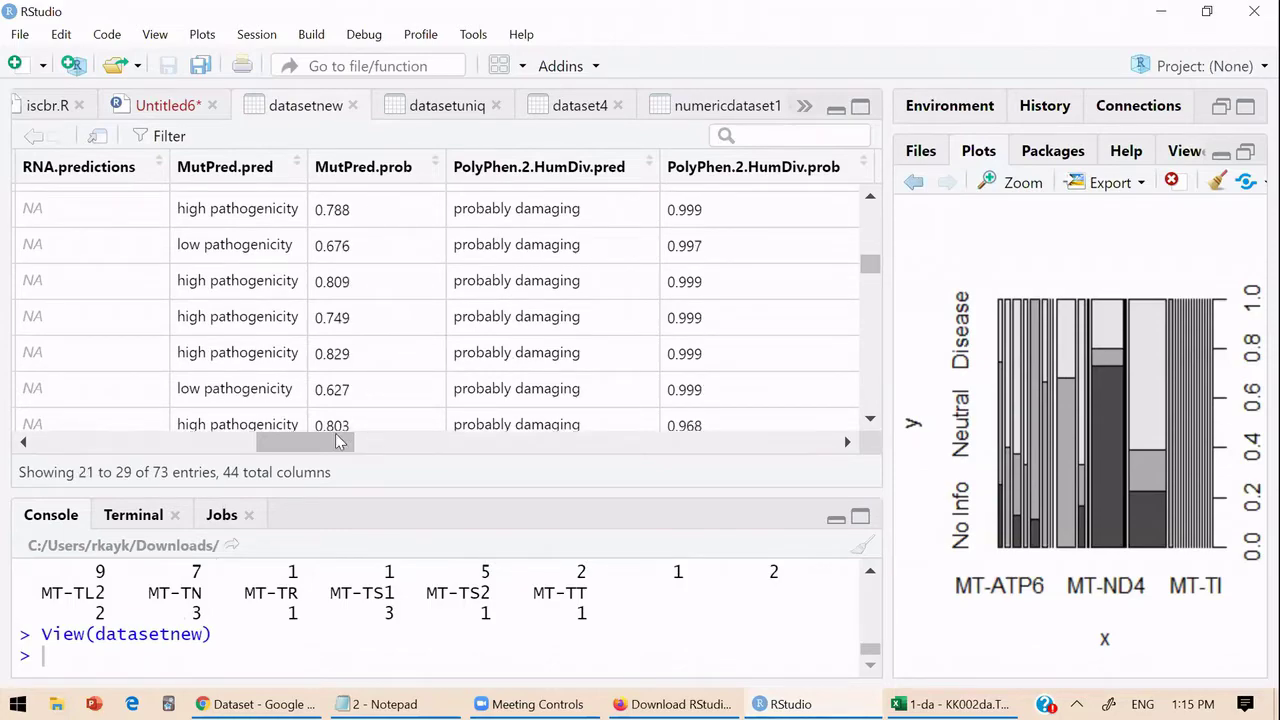
{"action": "left_click_drag", "start_coordinate": [277, 437], "coordinate": [105, 430]}
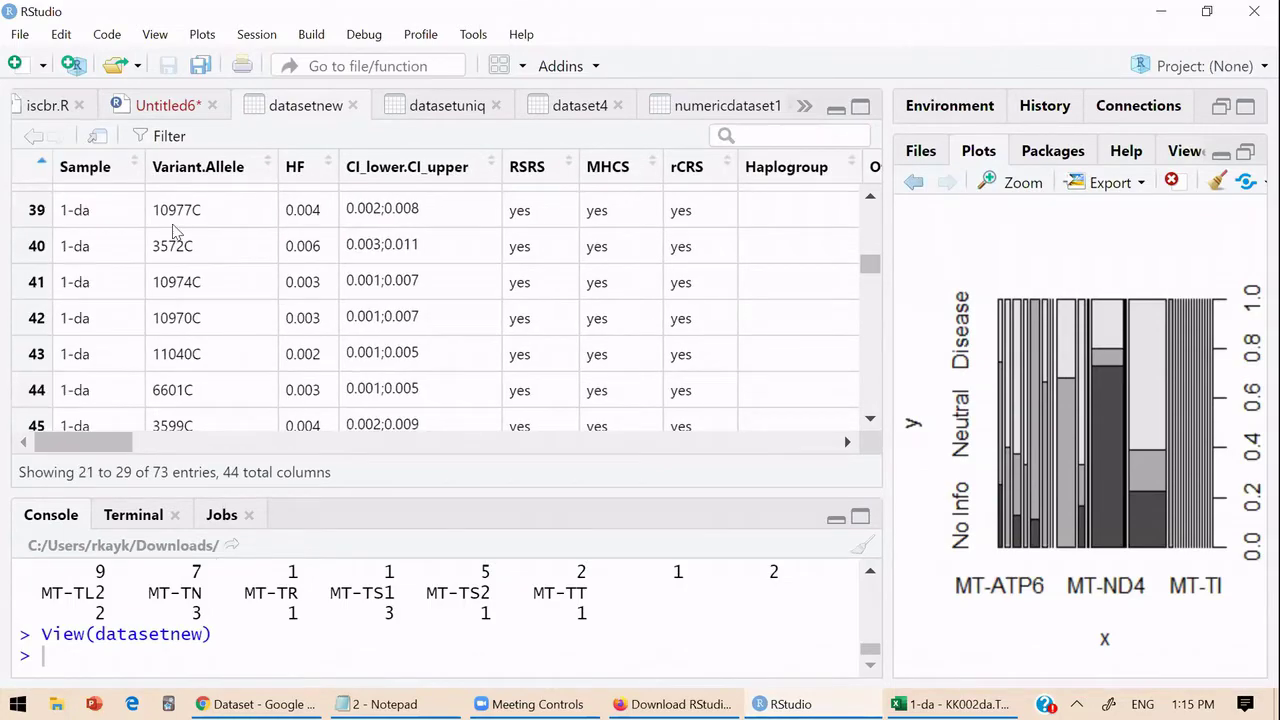
Return to the Untitled6 script and highlight the datasetnew argument in the table(datasetnew$Locus) line
{"action": "left_click", "coordinate": [165, 108]}
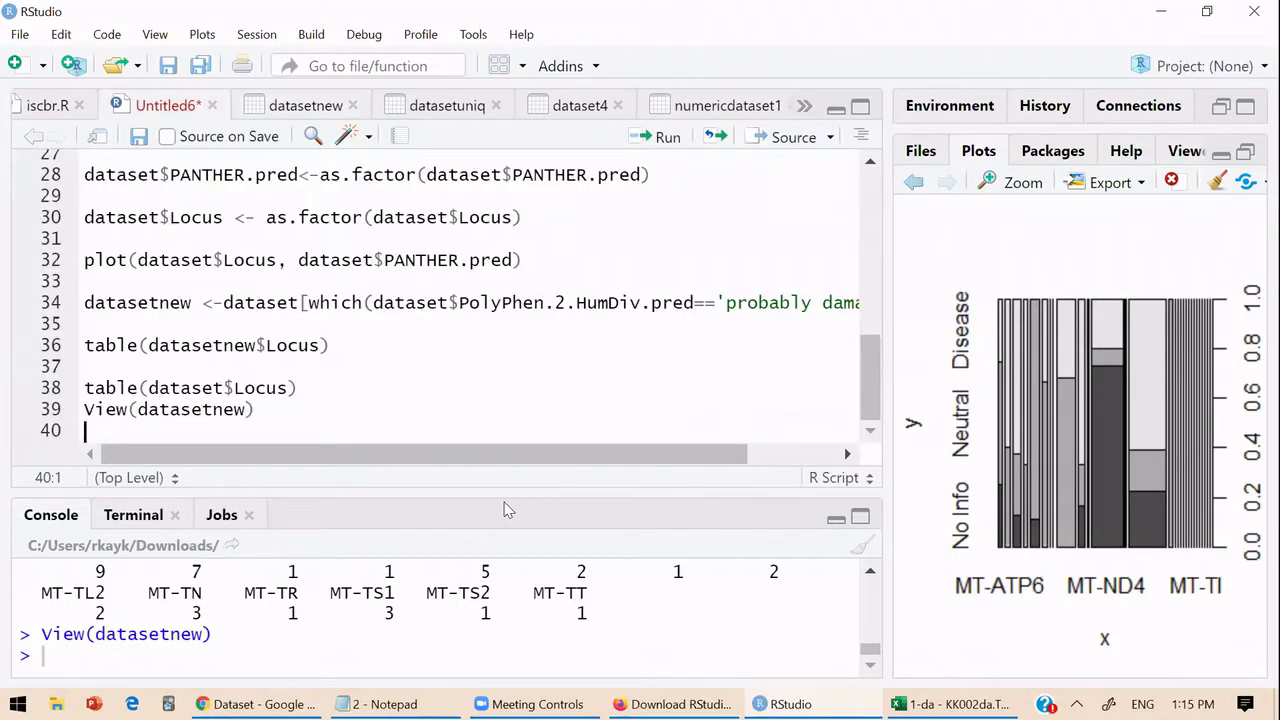
{"action": "left_click", "coordinate": [91, 345]}
{"action": "left_click_drag", "start_coordinate": [195, 340], "coordinate": [115, 375]}
{"action": "left_click", "coordinate": [97, 370]}
{"action": "left_click_drag", "start_coordinate": [148, 345], "coordinate": [244, 343]}
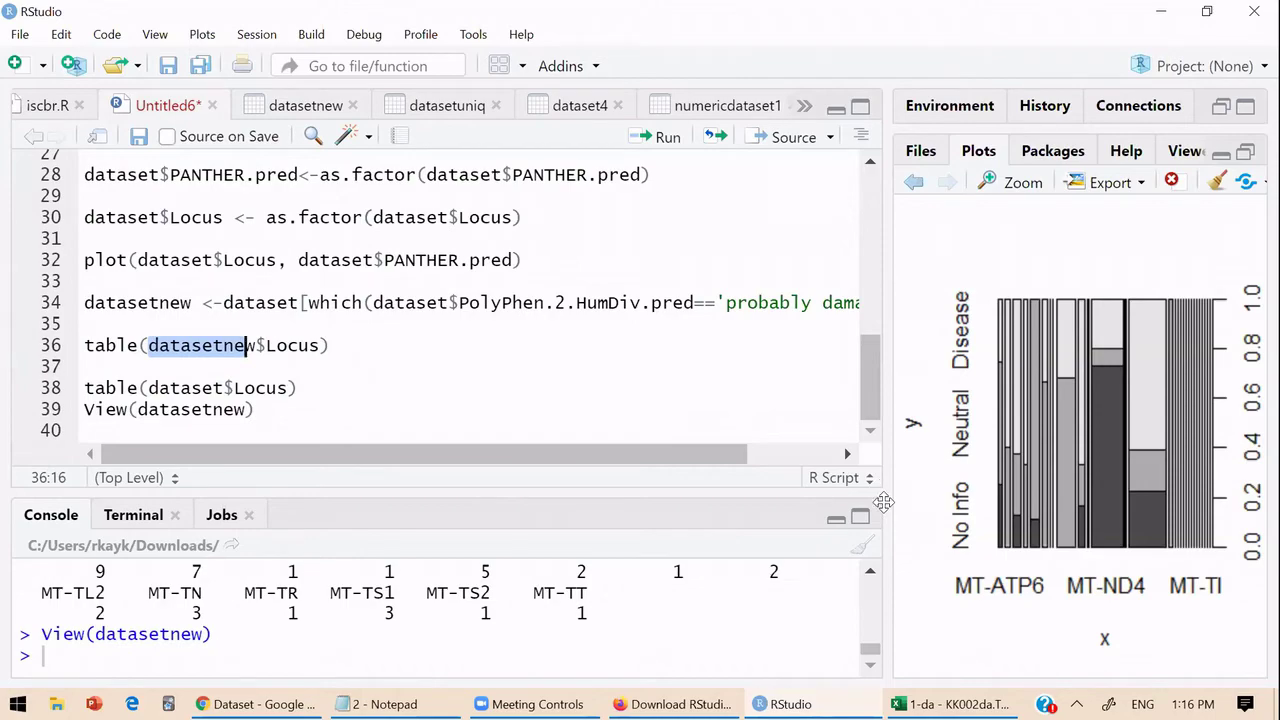
Resize the panes to widen the plot area moderately and make the console taller than the script editor
{"action": "left_click_drag", "start_coordinate": [884, 502], "coordinate": [335, 502]}
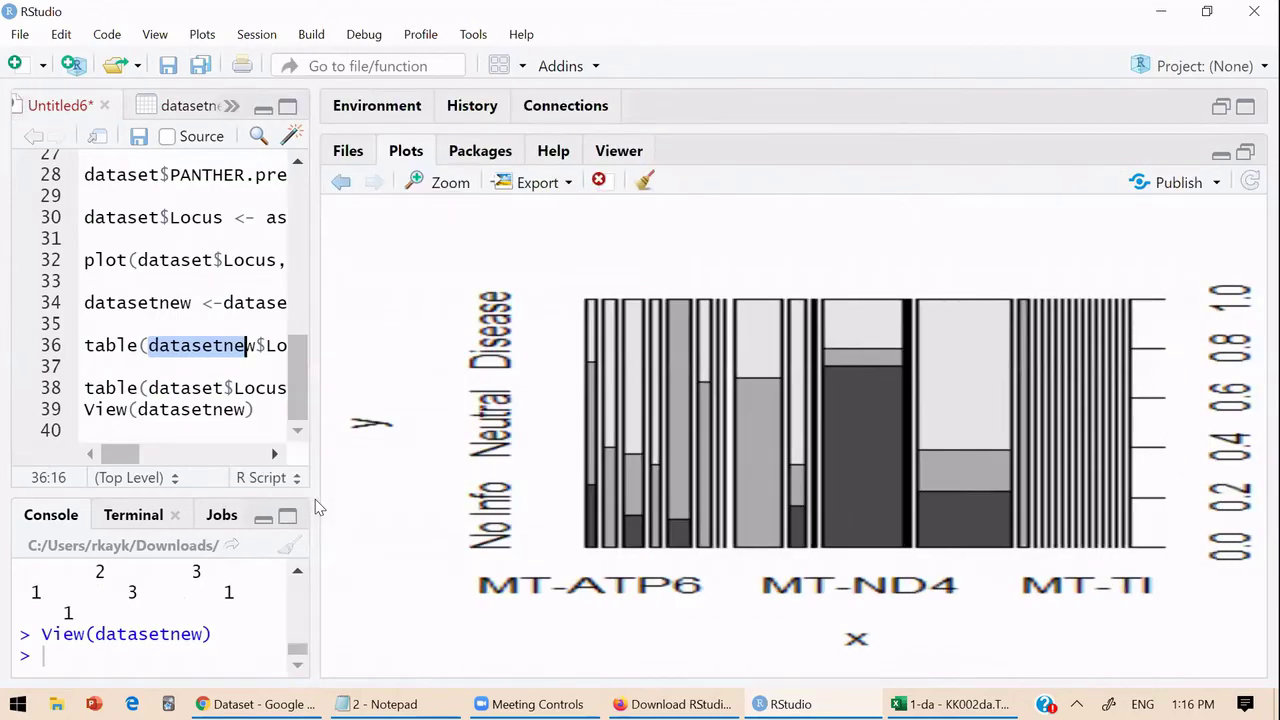
{"action": "left_click_drag", "start_coordinate": [614, 510], "coordinate": [803, 502]}
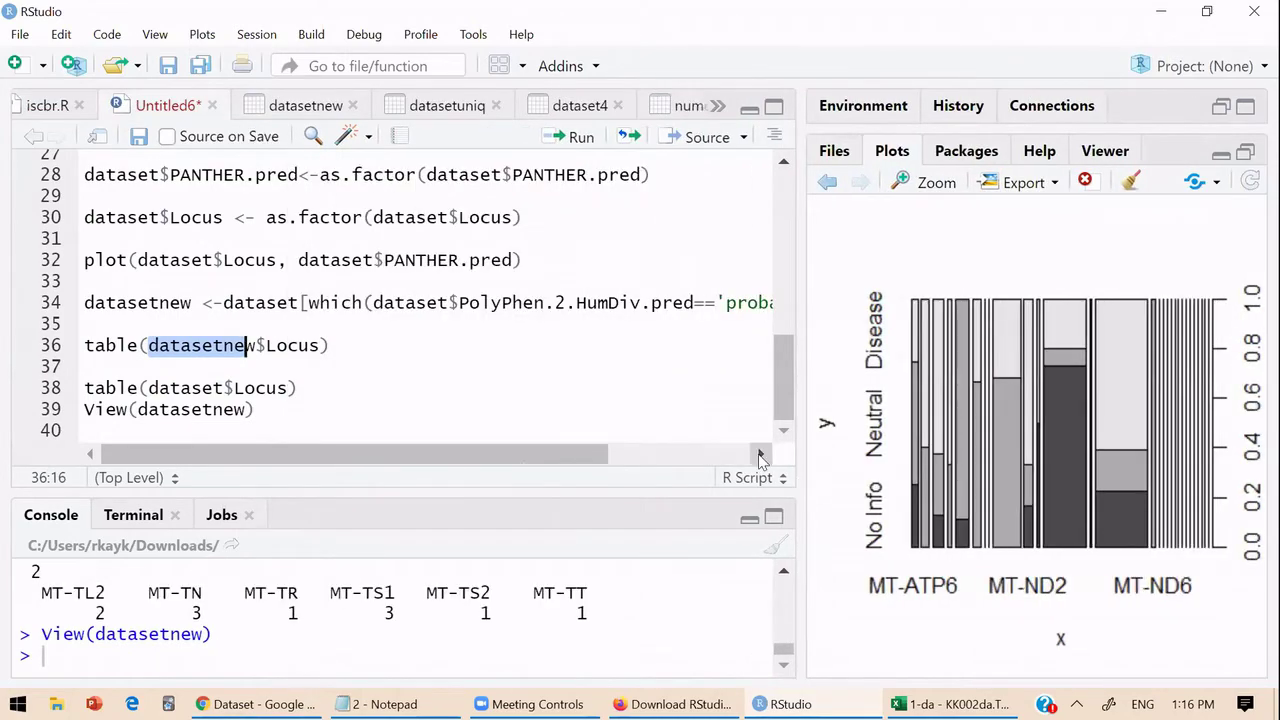
{"action": "left_click_drag", "start_coordinate": [434, 500], "coordinate": [414, 305]}
Examine the table(datasetnew$Locus) output in the console, focusing on the MT-ND5 locus and its count
{"action": "scroll", "coordinate": [379, 548], "scroll_direction": "up", "scroll_amount": 6}
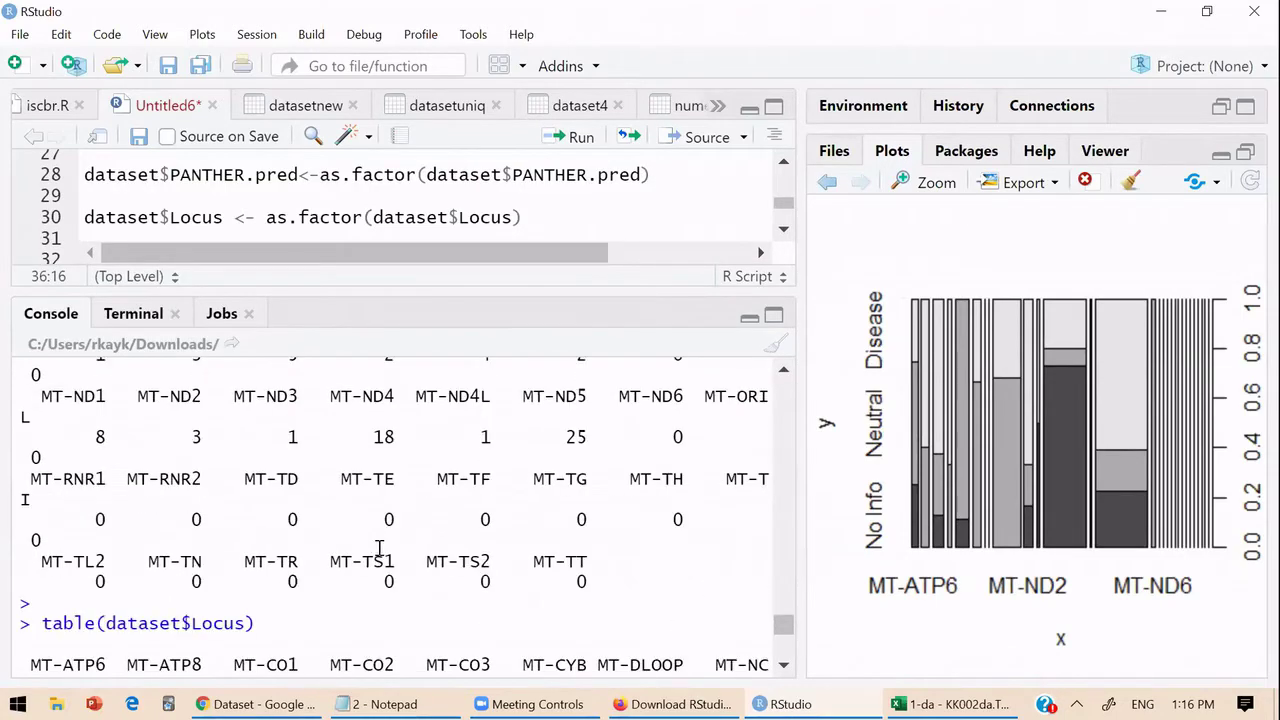
{"action": "scroll", "coordinate": [379, 548], "scroll_direction": "up", "scroll_amount": 5}
{"action": "scroll", "coordinate": [295, 535], "scroll_direction": "down", "scroll_amount": 7}
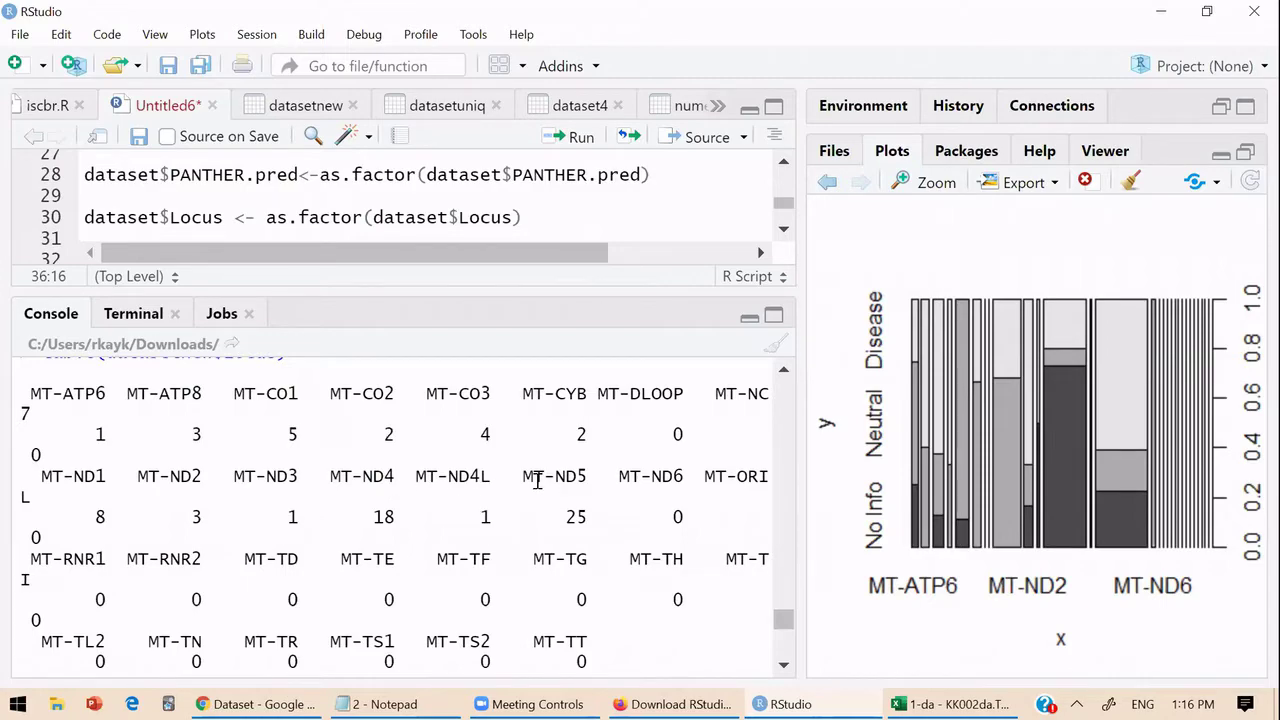
{"action": "left_click_drag", "start_coordinate": [523, 477], "coordinate": [587, 476]}
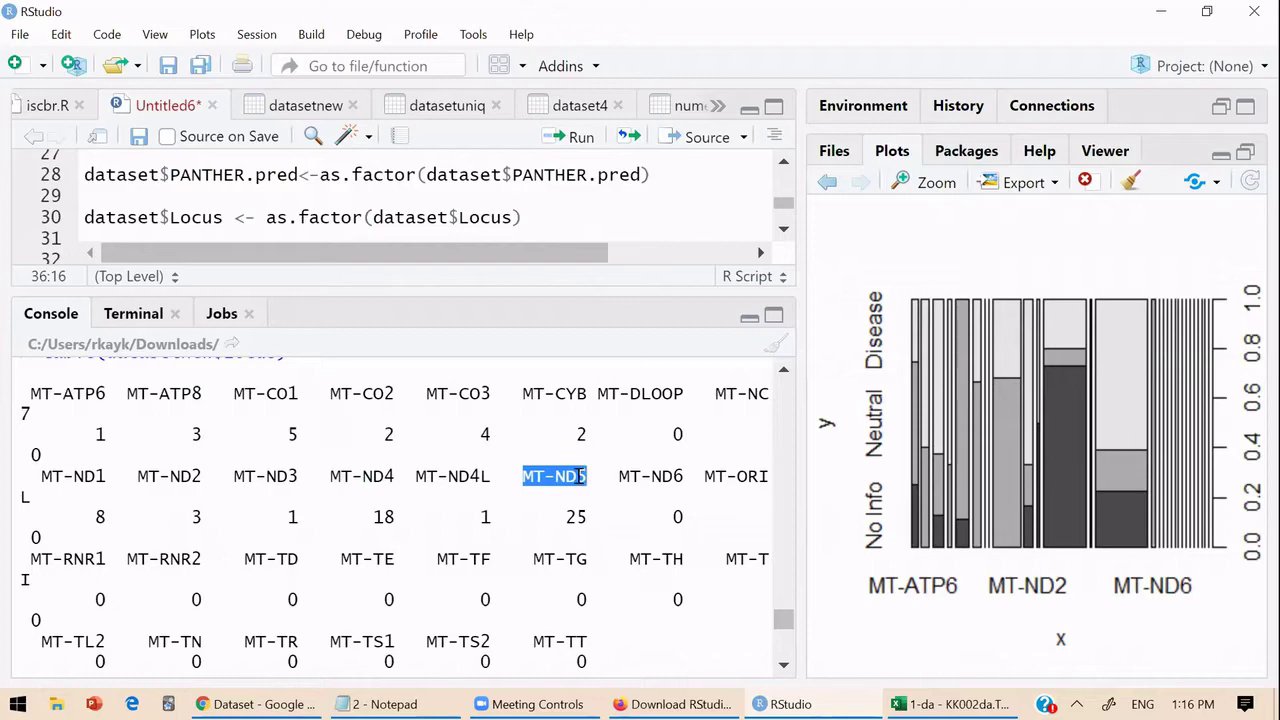
{"action": "left_click", "coordinate": [570, 499]}
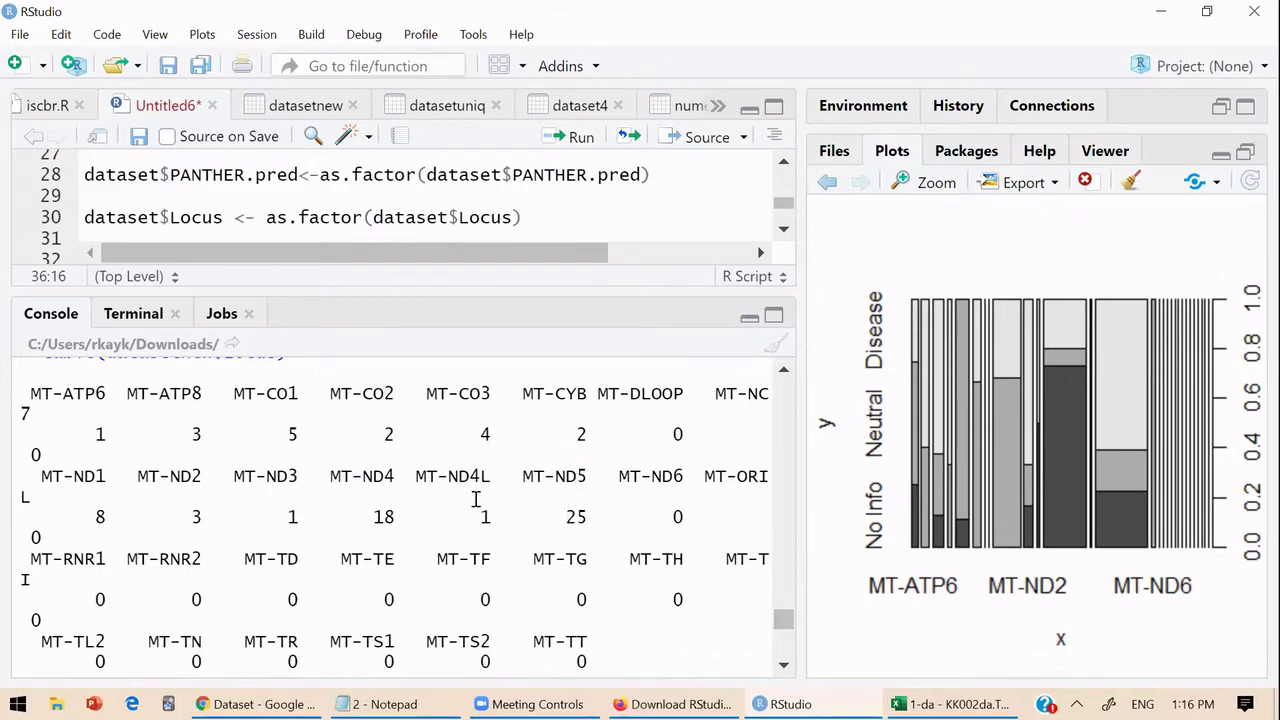
{"action": "left_click_drag", "start_coordinate": [596, 516], "coordinate": [568, 517]}
{"action": "left_click", "coordinate": [570, 517]}
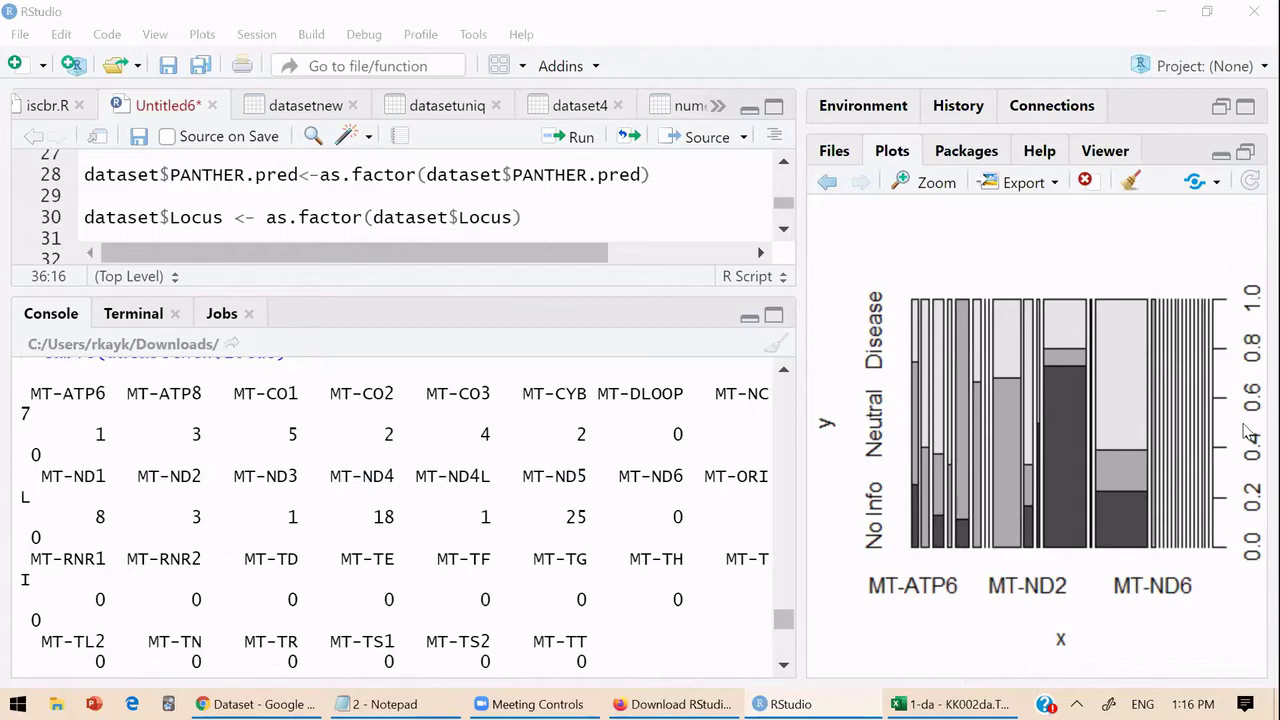
Enlarge the script editor and review the full read.csv line that loads the annotation CSV into dataset
{"action": "left_click_drag", "start_coordinate": [577, 295], "coordinate": [514, 537]}
{"action": "left_click_drag", "start_coordinate": [786, 416], "coordinate": [786, 291]}
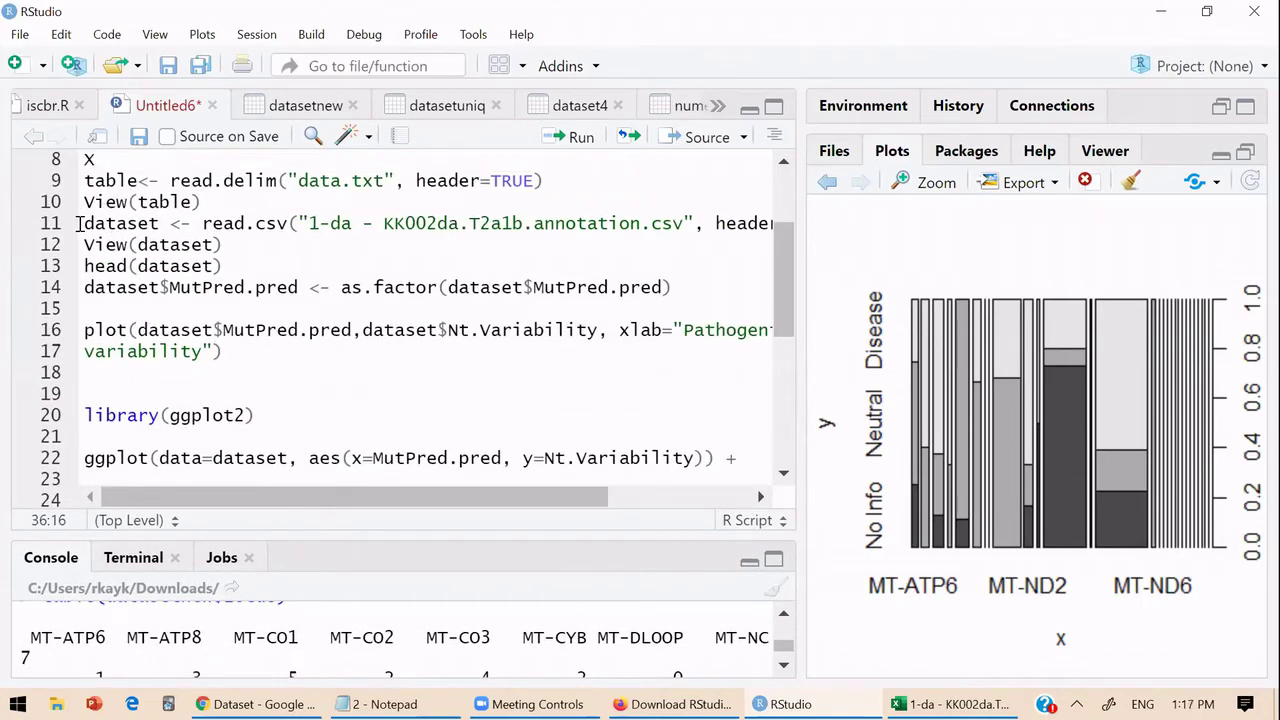
{"action": "mouse_move", "coordinate": [84, 223]}
{"action": "left_mouse_down"}
{"action": "mouse_move", "coordinate": [603, 245]}
{"action": "mouse_move", "coordinate": [651, 223]}
{"action": "left_mouse_up"}
{"action": "left_click_drag", "start_coordinate": [779, 215], "coordinate": [784, 215]}
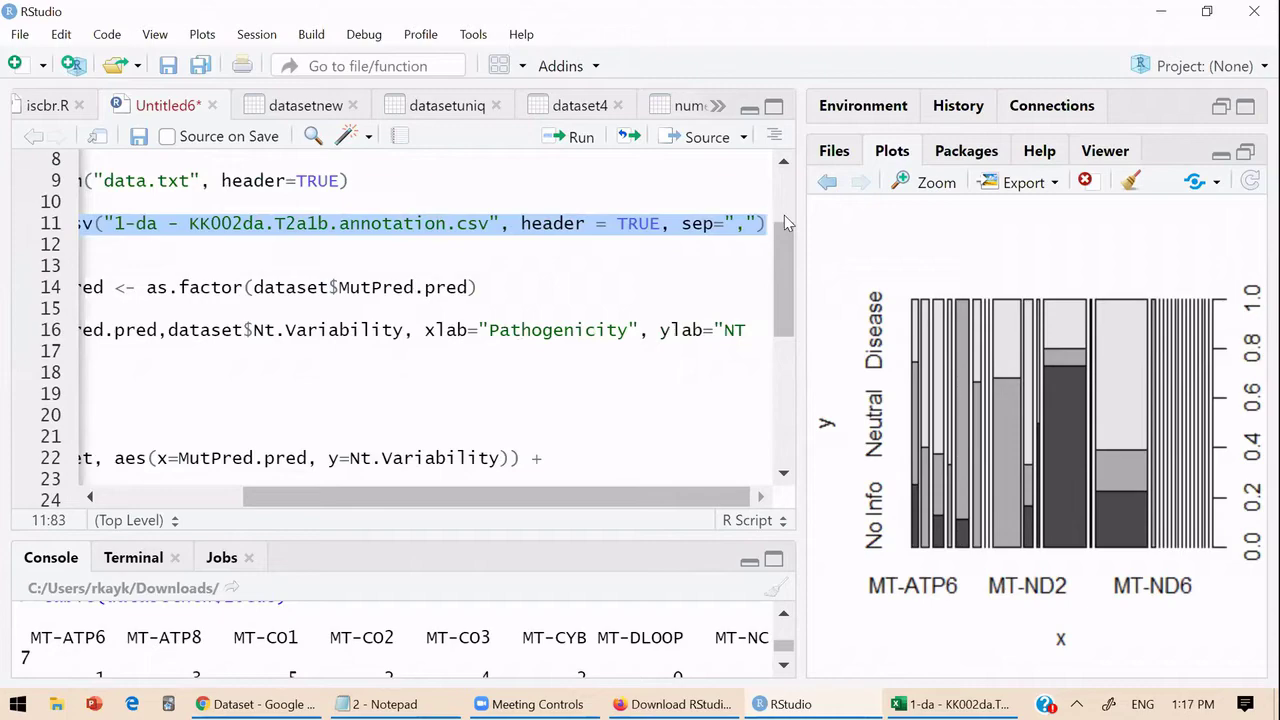
{"action": "left_click_drag", "start_coordinate": [577, 503], "coordinate": [178, 470]}
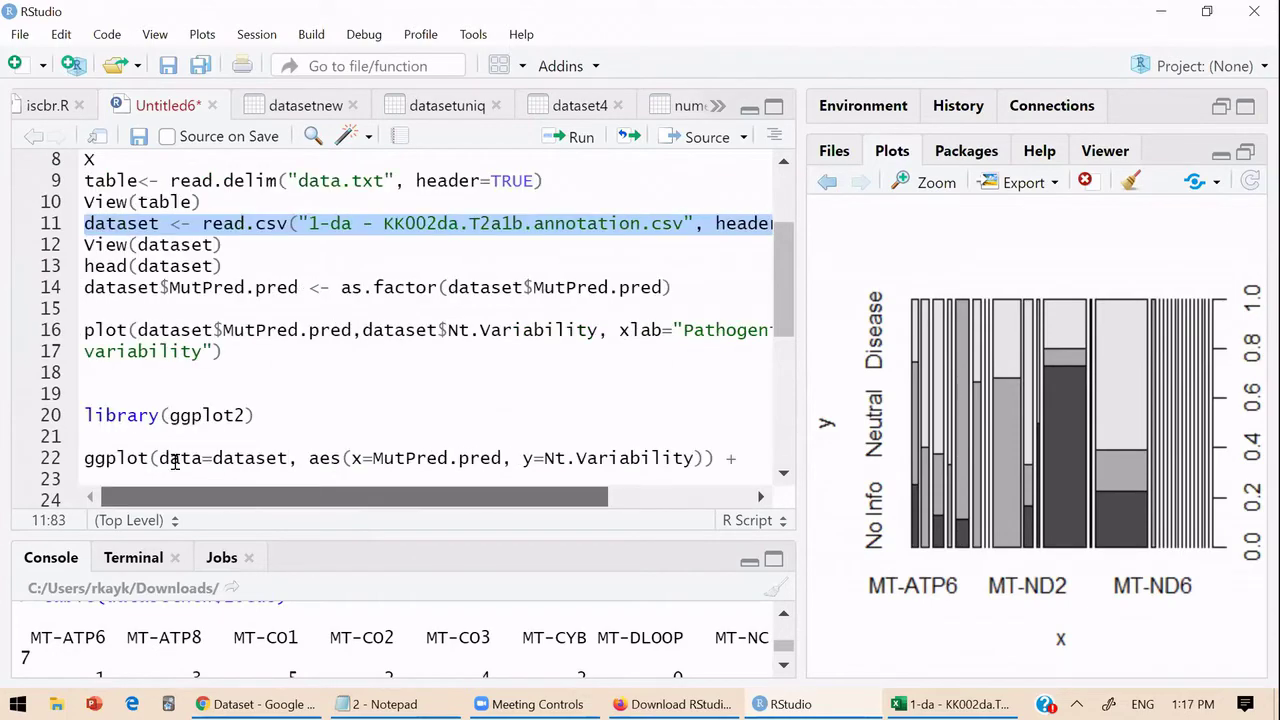
{"action": "left_click_drag", "start_coordinate": [84, 223], "coordinate": [645, 218]}
{"action": "left_click", "coordinate": [645, 220]}
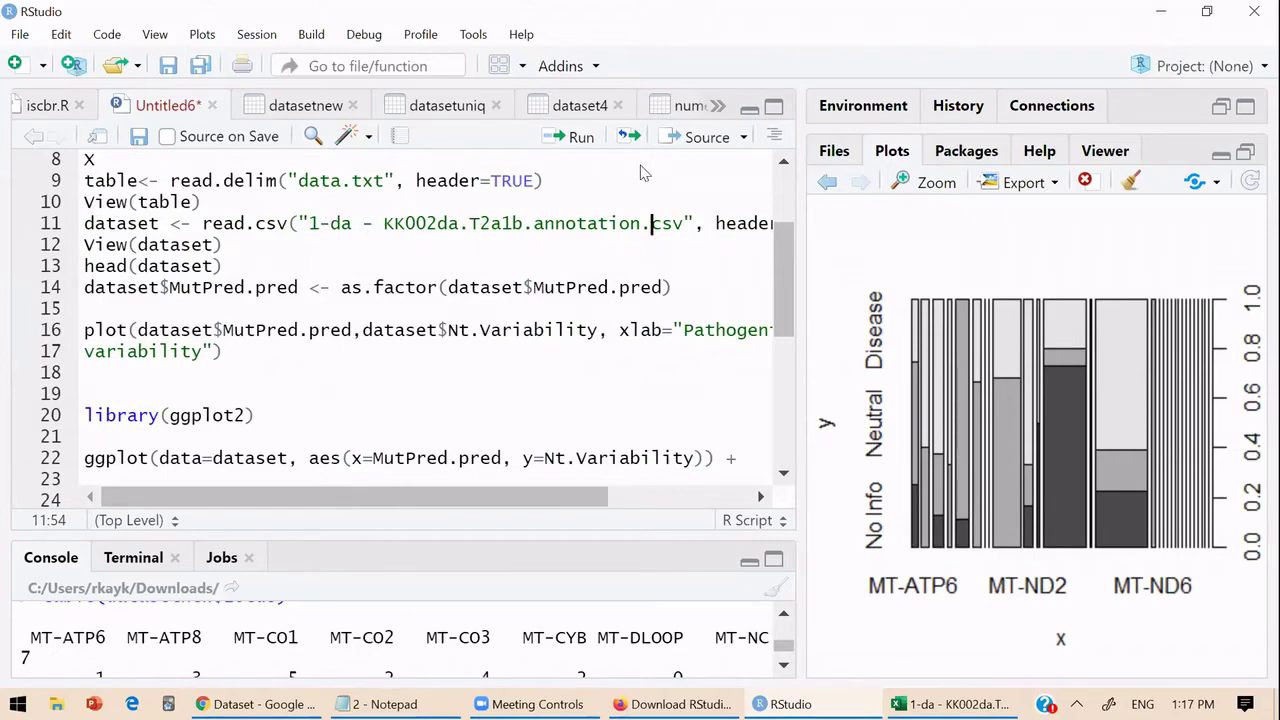
Enlarge the console and compare the table(dataset$Locus) counts, including MT-DLOOP, with those of table(datasetnew$Locus)
{"action": "scroll", "coordinate": [790, 360], "scroll_direction": "down", "scroll_amount": 6}
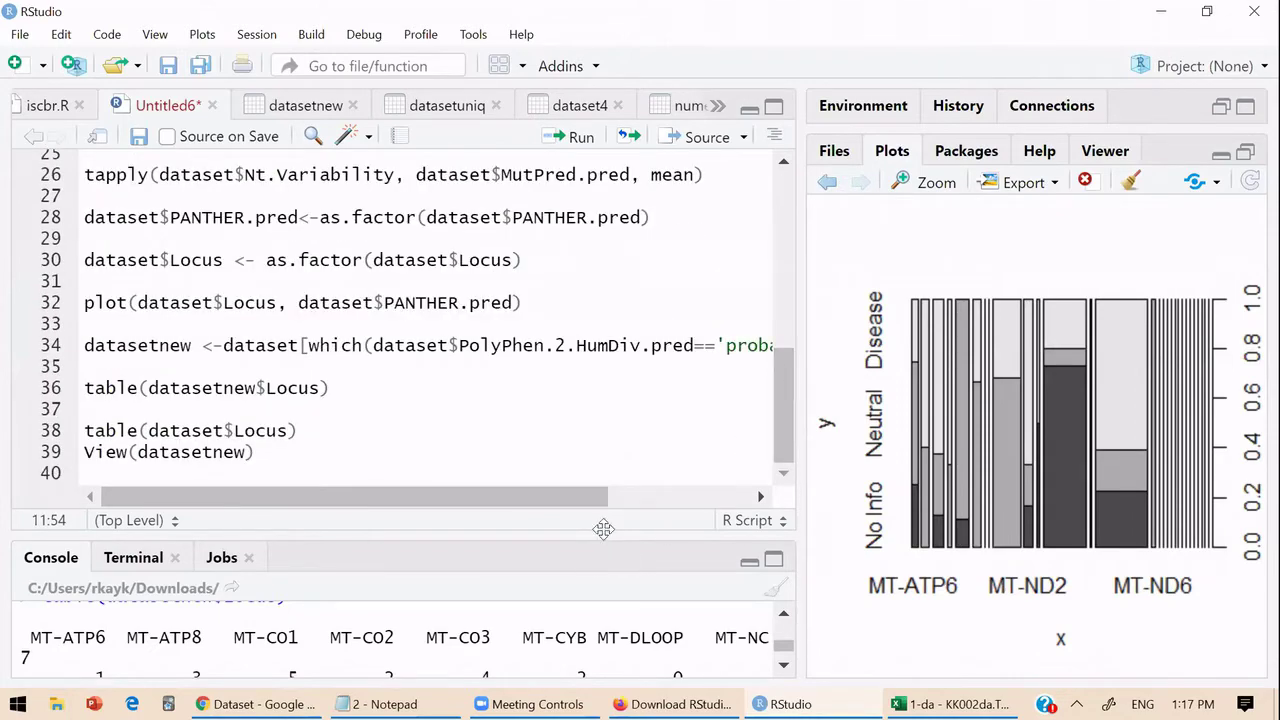
{"action": "left_click_drag", "start_coordinate": [604, 529], "coordinate": [605, 281]}
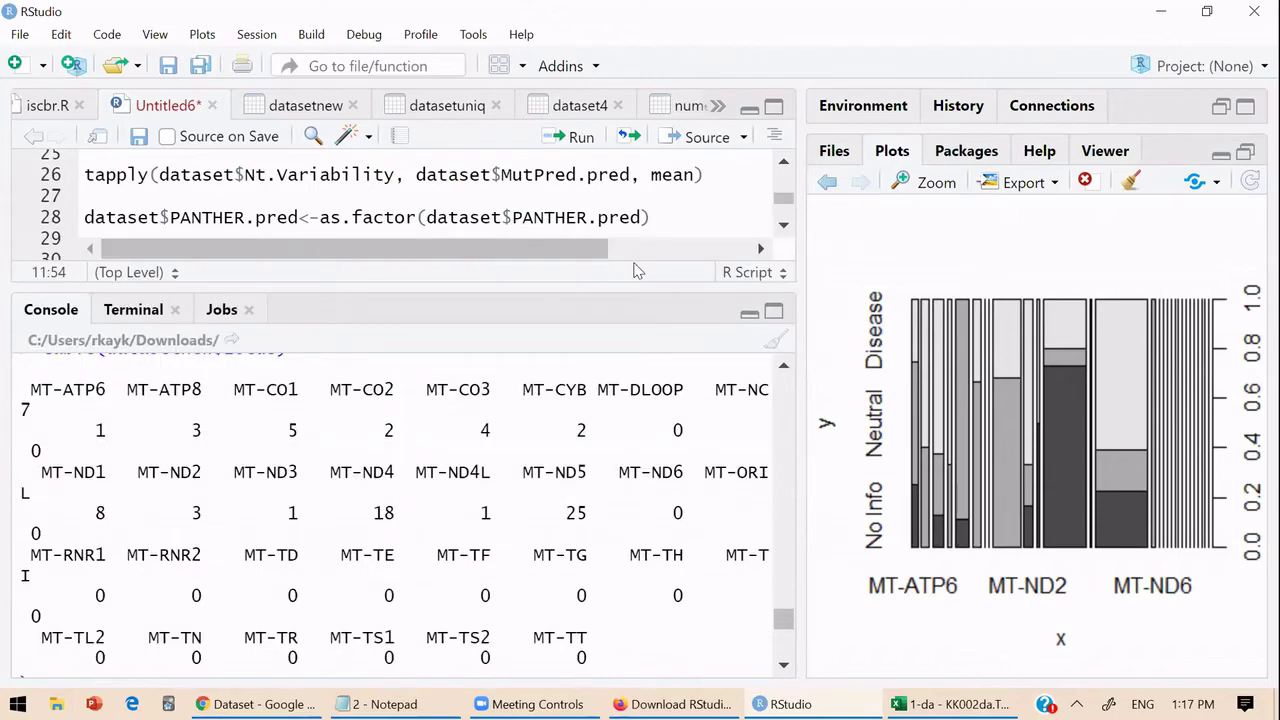
{"action": "key", "text": "Return"}
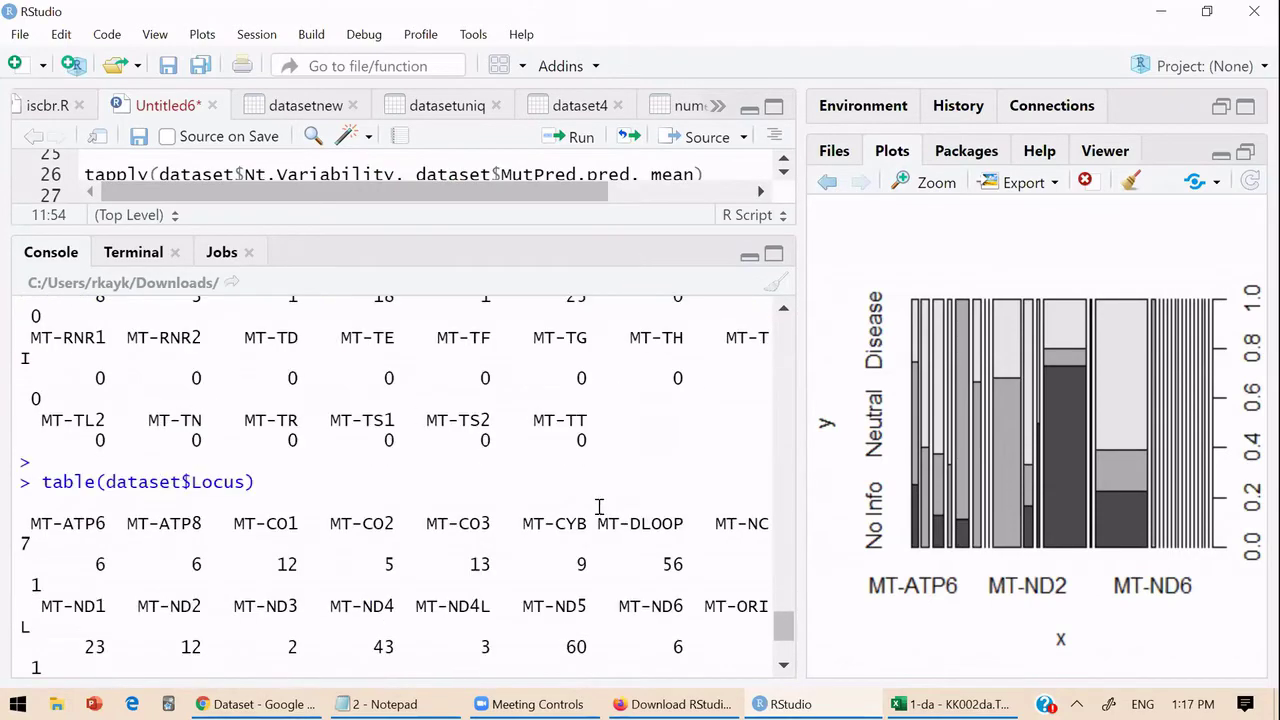
{"action": "left_click_drag", "start_coordinate": [440, 230], "coordinate": [432, 276]}
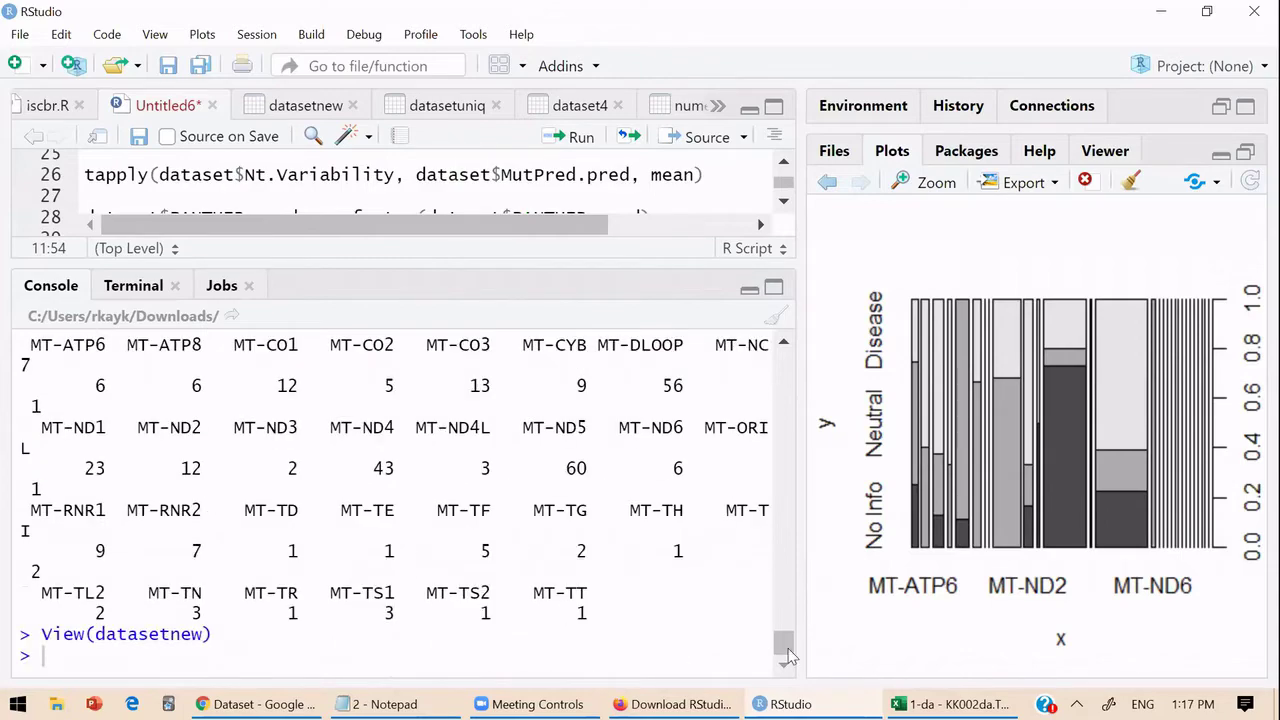
{"action": "scroll", "coordinate": [788, 655], "scroll_direction": "up", "scroll_amount": 2}
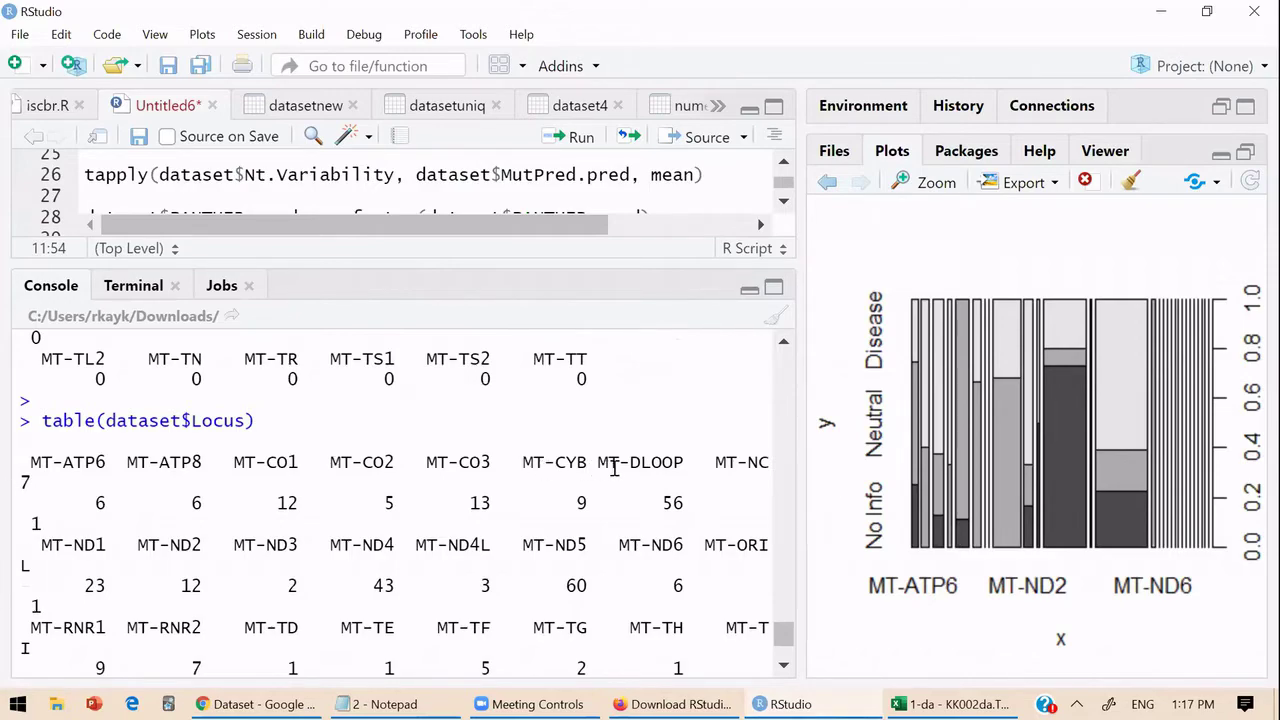
{"action": "left_click_drag", "start_coordinate": [620, 466], "coordinate": [670, 490]}
{"action": "left_click", "coordinate": [683, 515]}
{"action": "scroll", "coordinate": [785, 645], "scroll_direction": "up", "scroll_amount": 6}
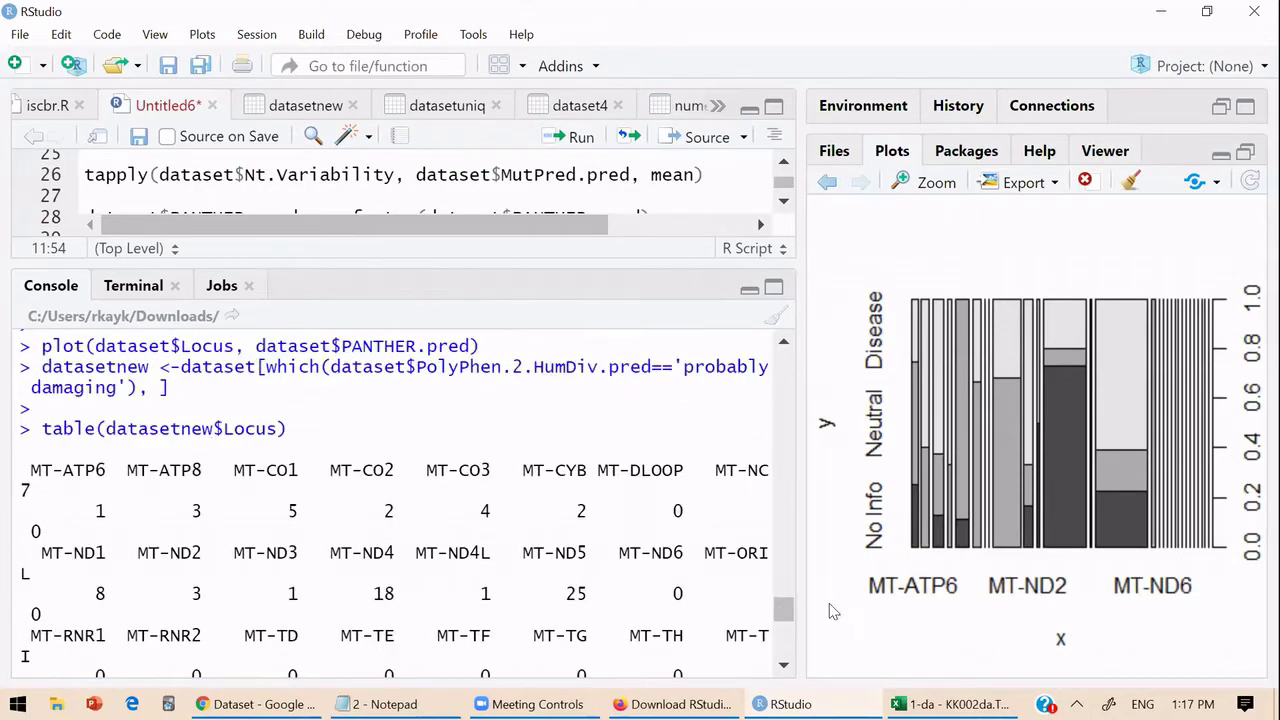
{"action": "left_click_drag", "start_coordinate": [785, 610], "coordinate": [797, 659]}
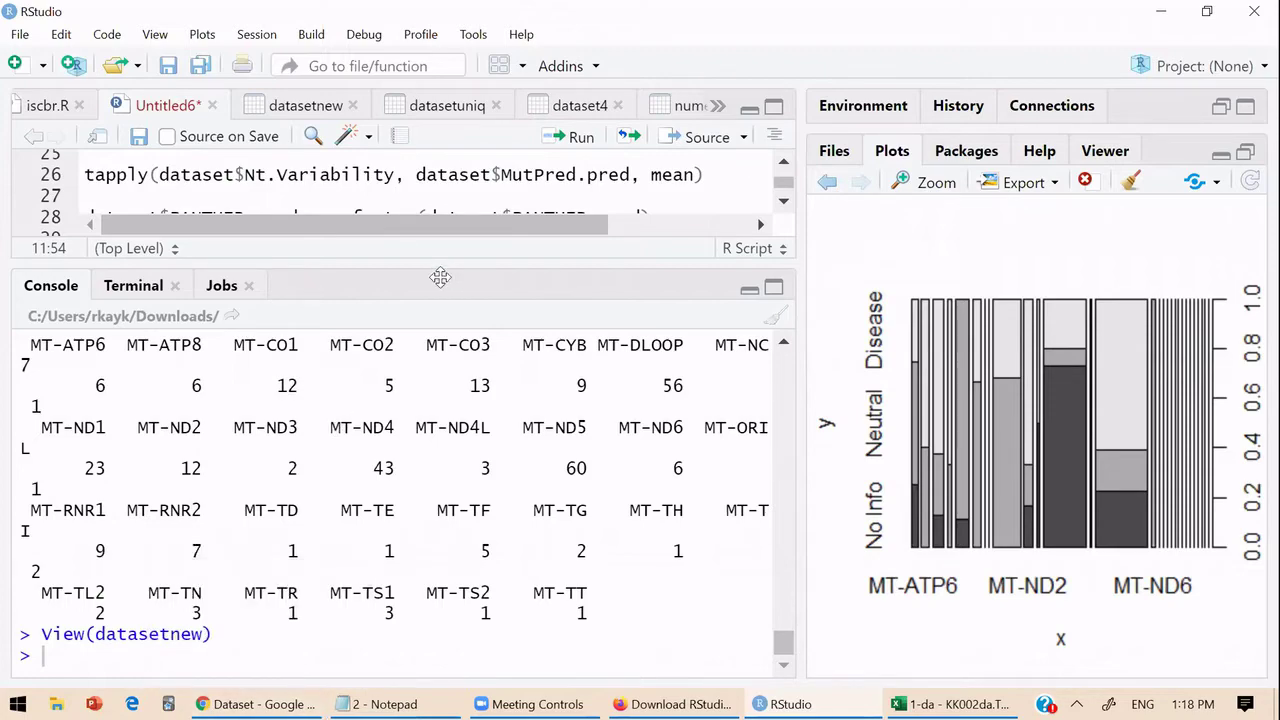
{"action": "left_click_drag", "start_coordinate": [443, 269], "coordinate": [406, 590]}
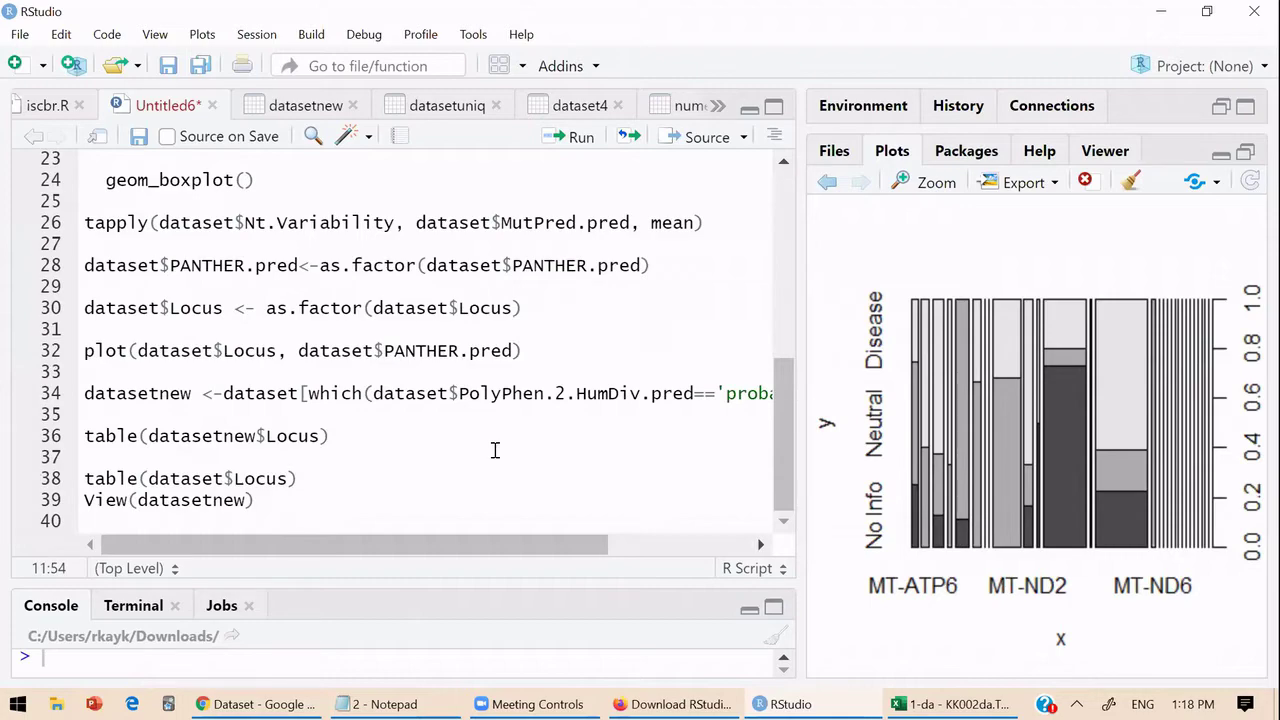
{"action": "left_click_drag", "start_coordinate": [334, 586], "coordinate": [356, 345]}
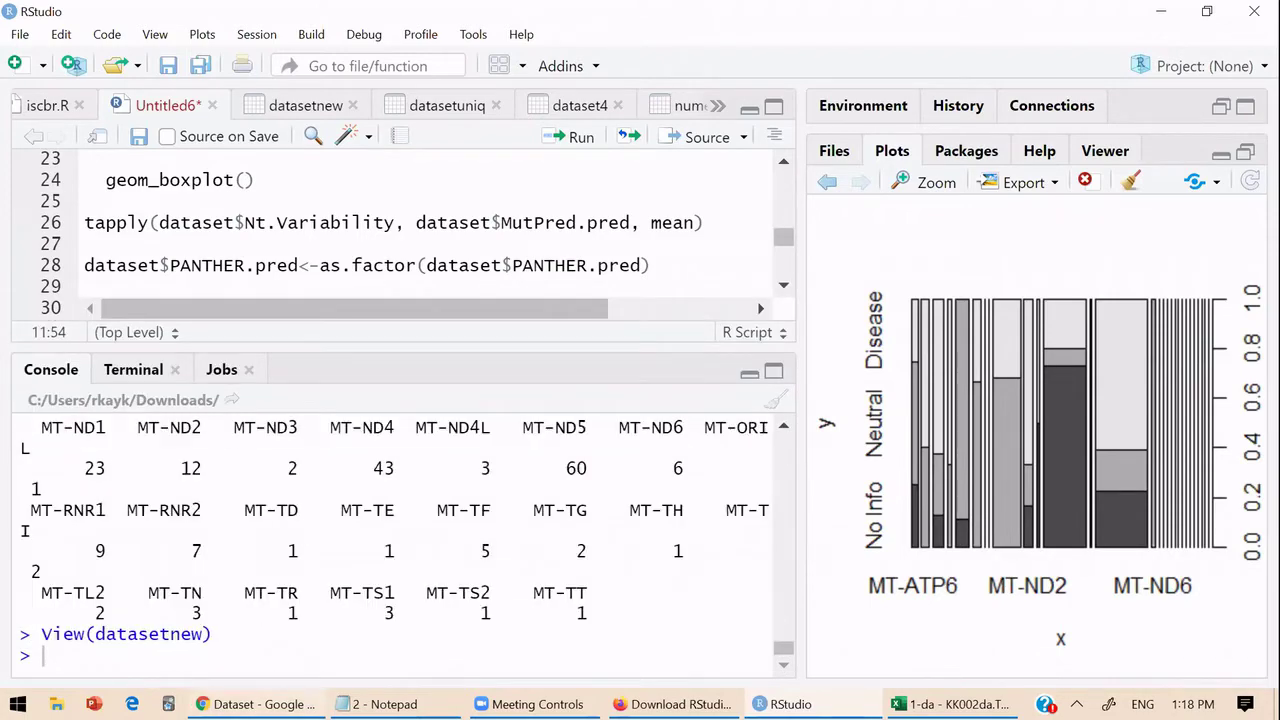